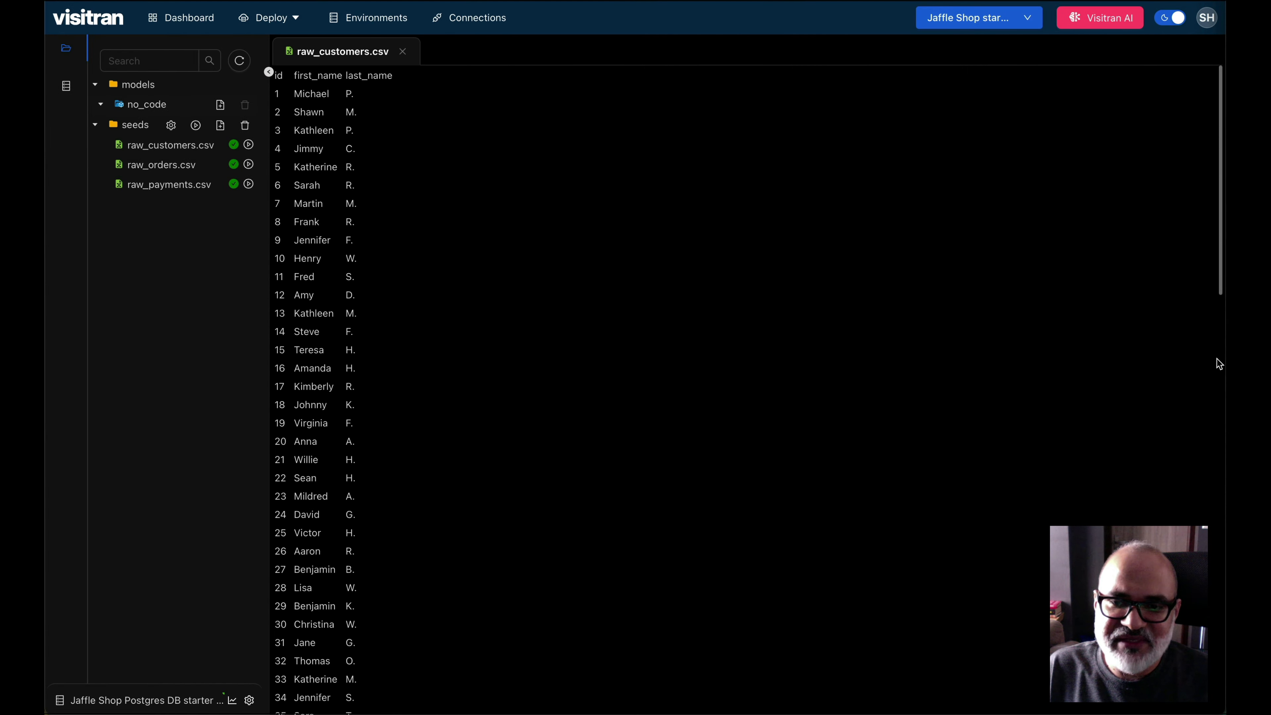
Create a new model named dev_payments in the no_code models folder.
click(219, 105)
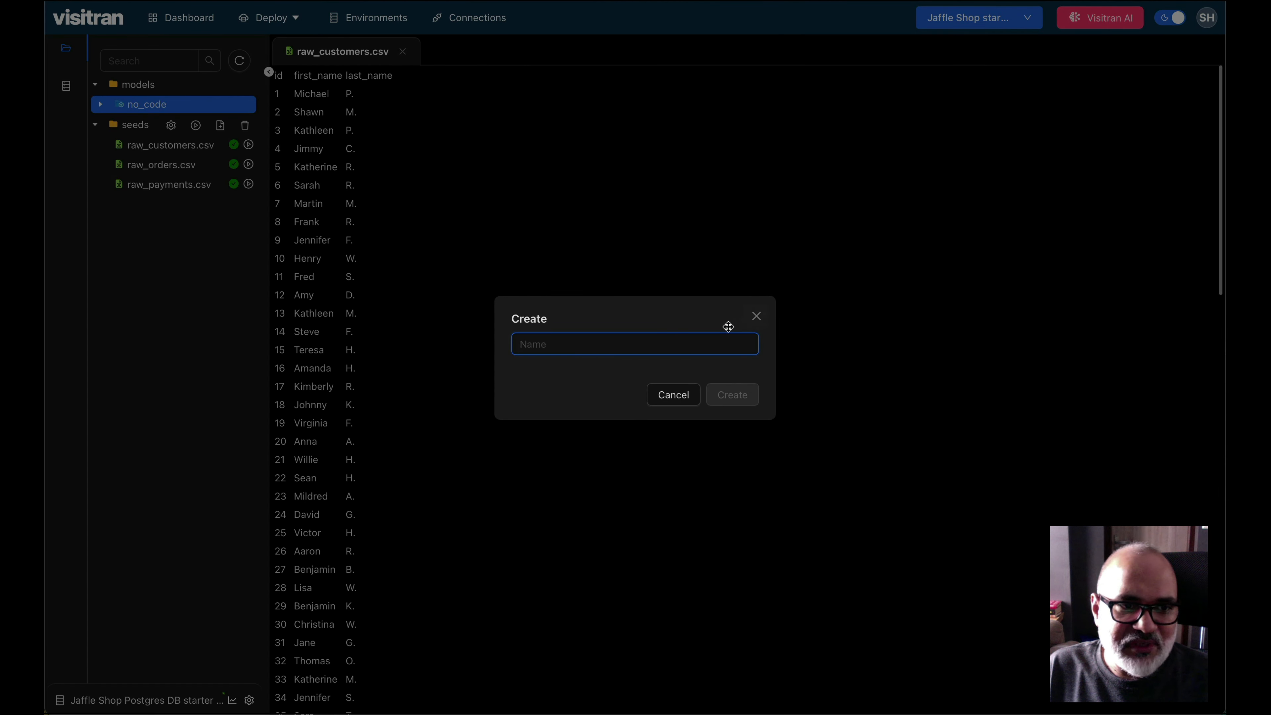
text(de)
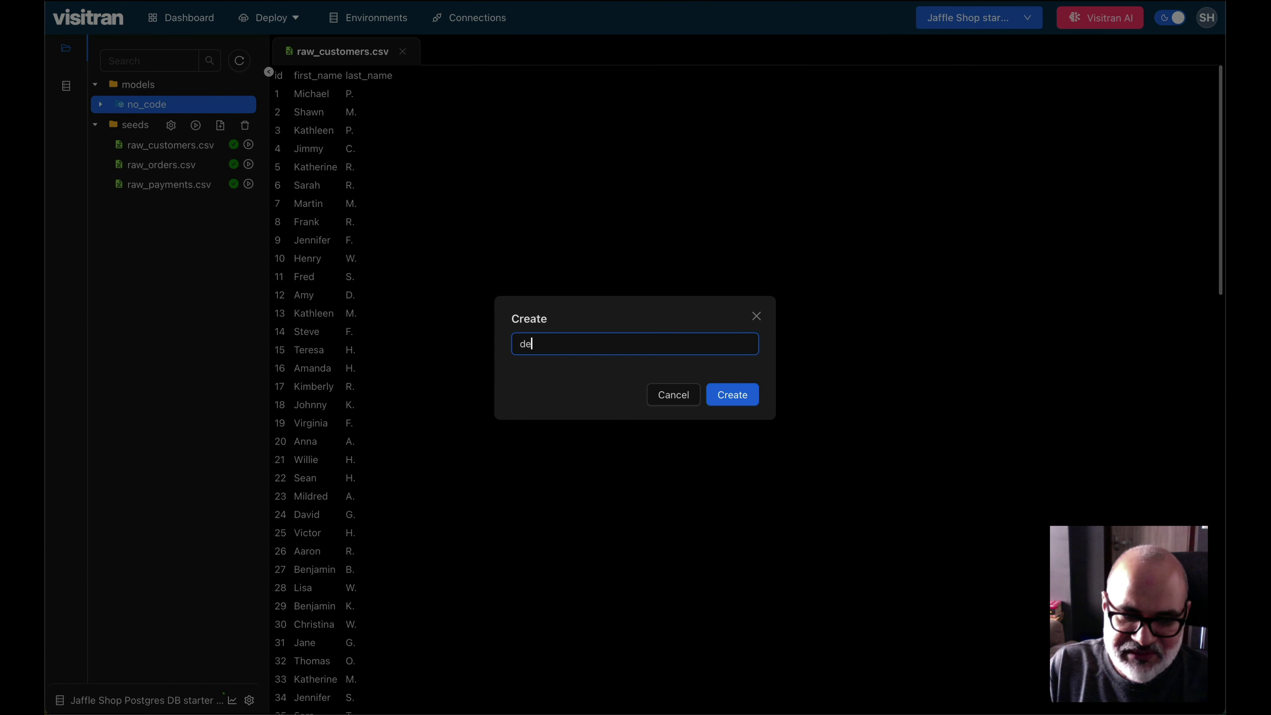
text(v_payments)
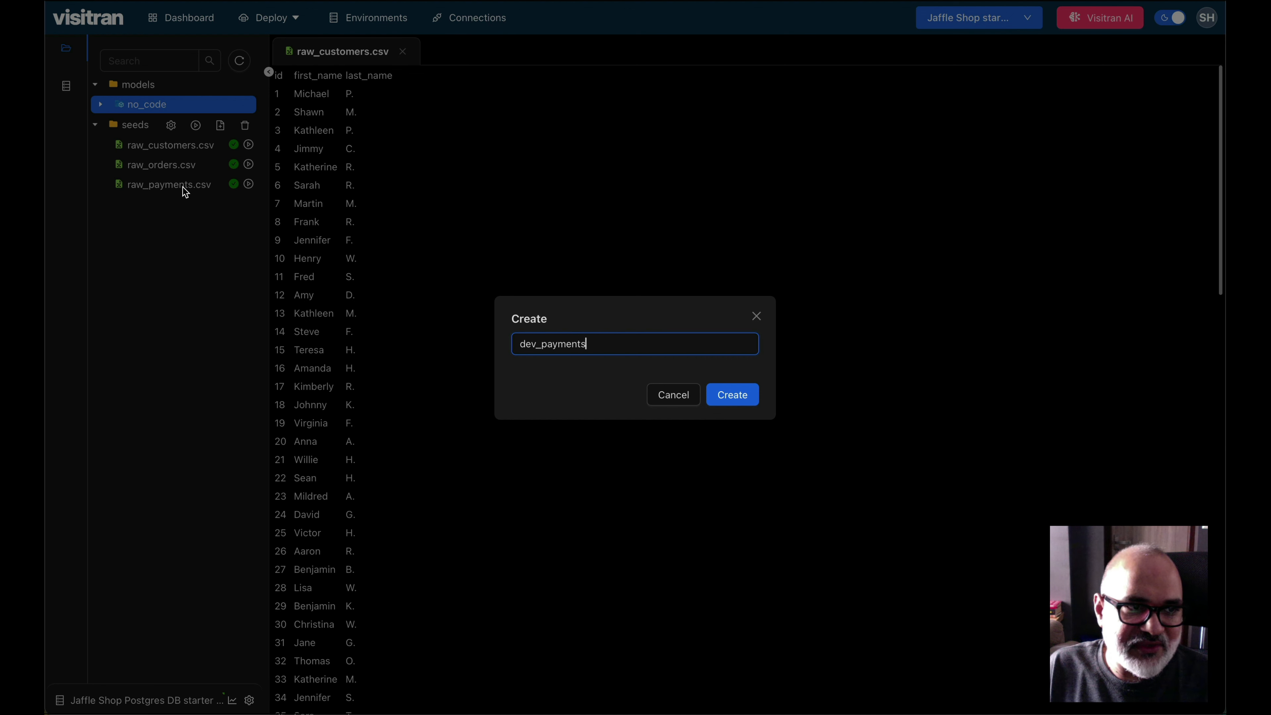
click(733, 395)
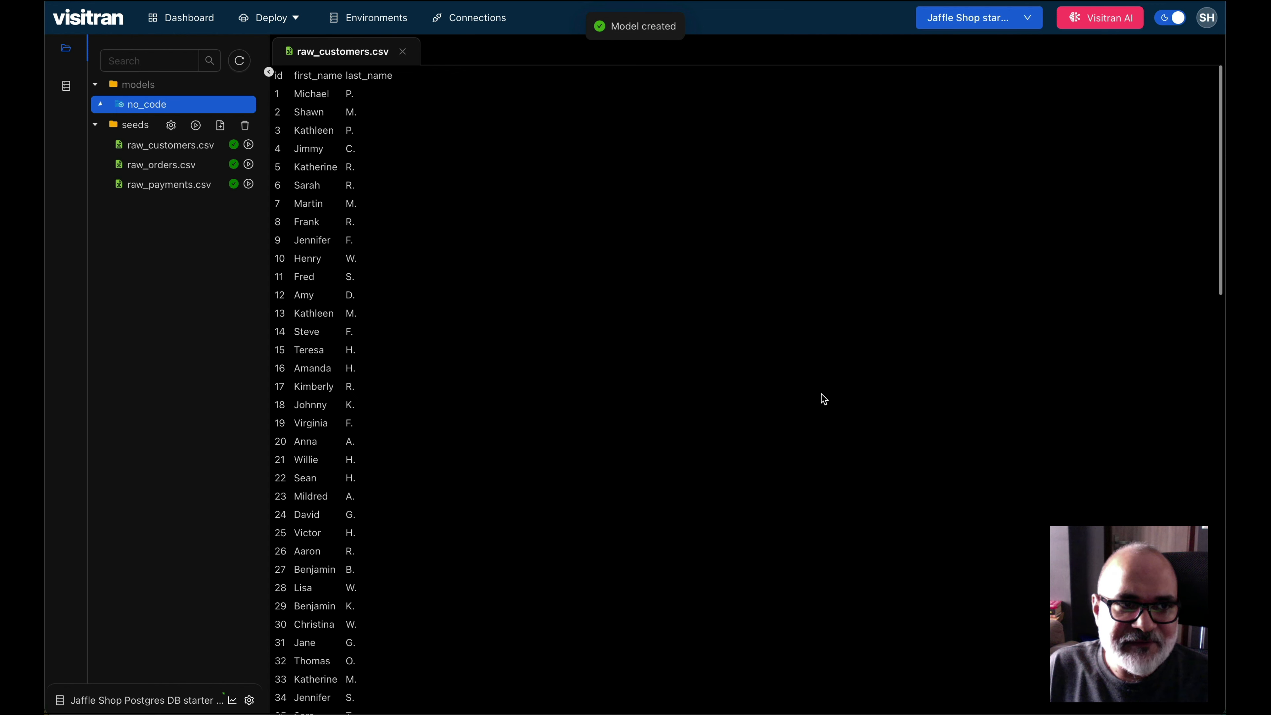
Open the dev_payments model and set its source to the raw_payments table in the raw schema.
click(176, 124)
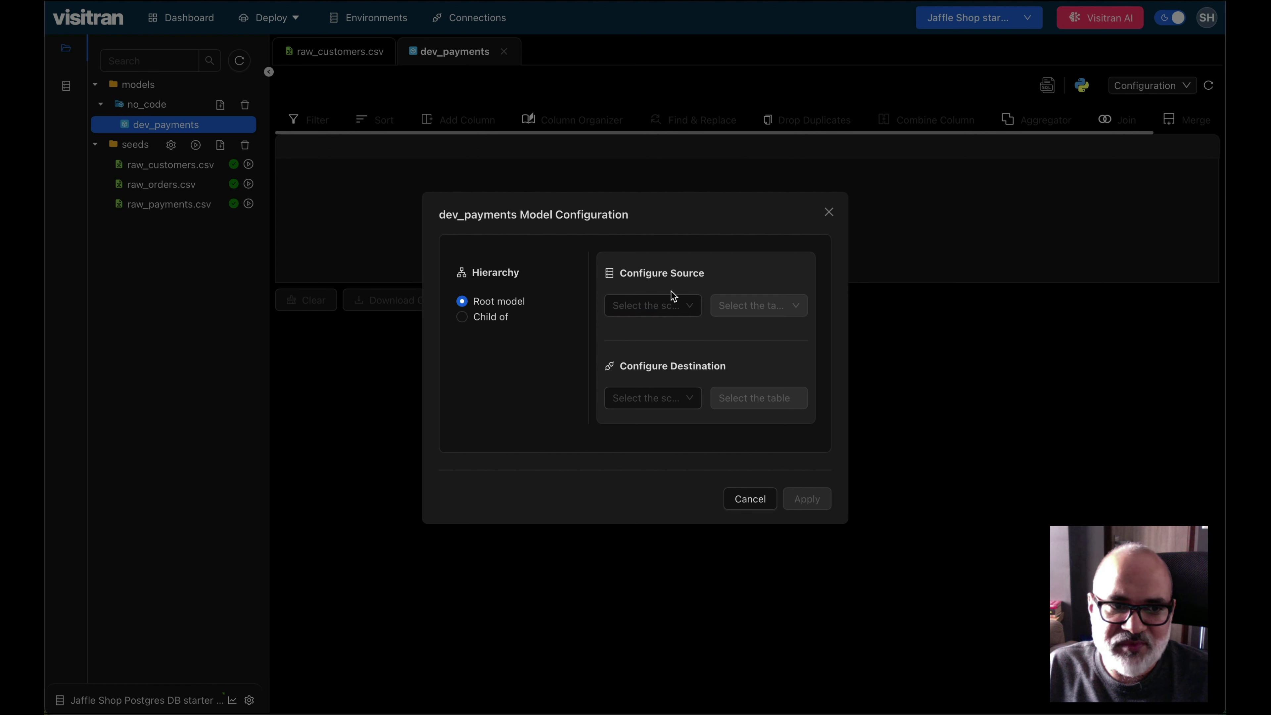
click(669, 300)
click(655, 378)
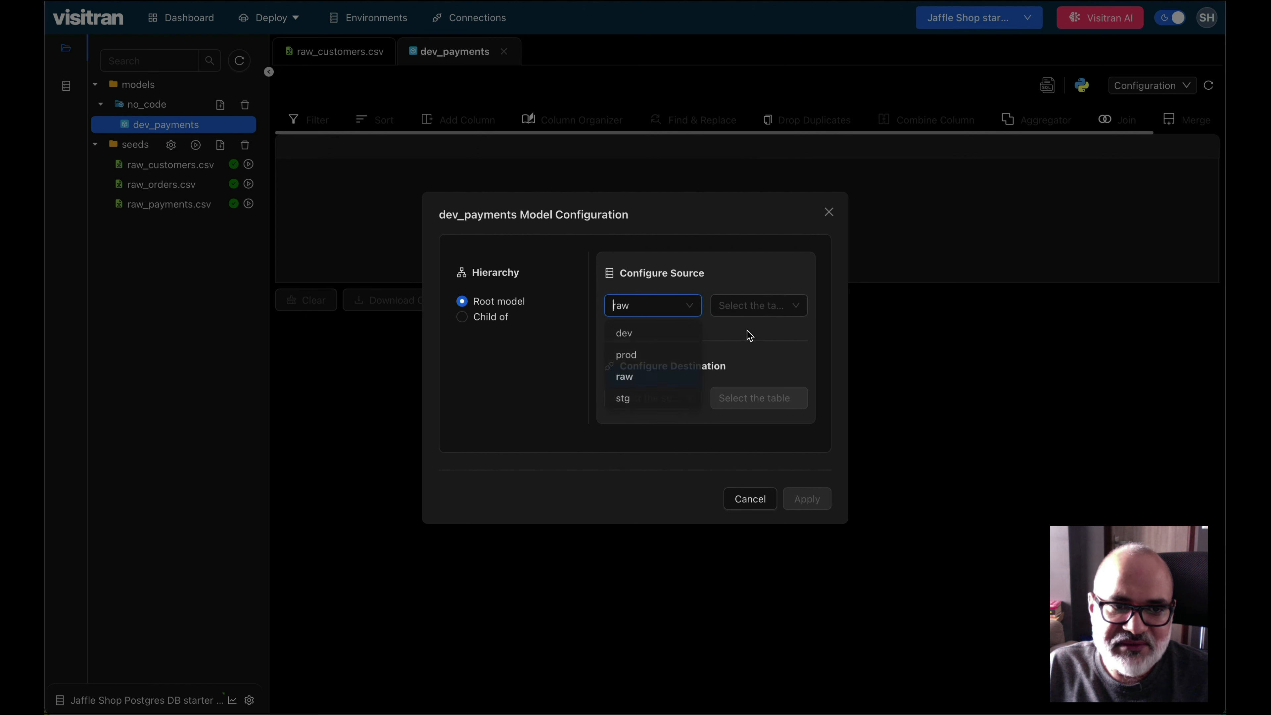
click(766, 306)
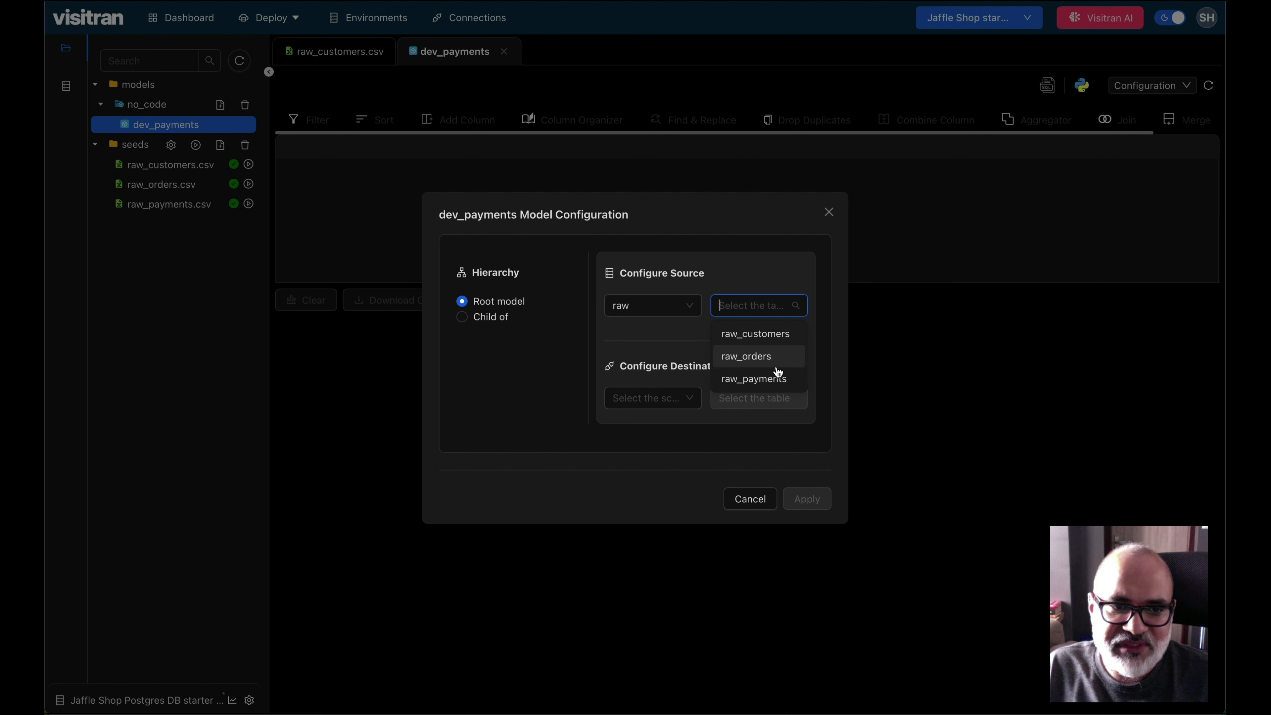
click(787, 378)
Set the model's destination to a dev_payments table in the dev schema and apply the configuration.
click(651, 399)
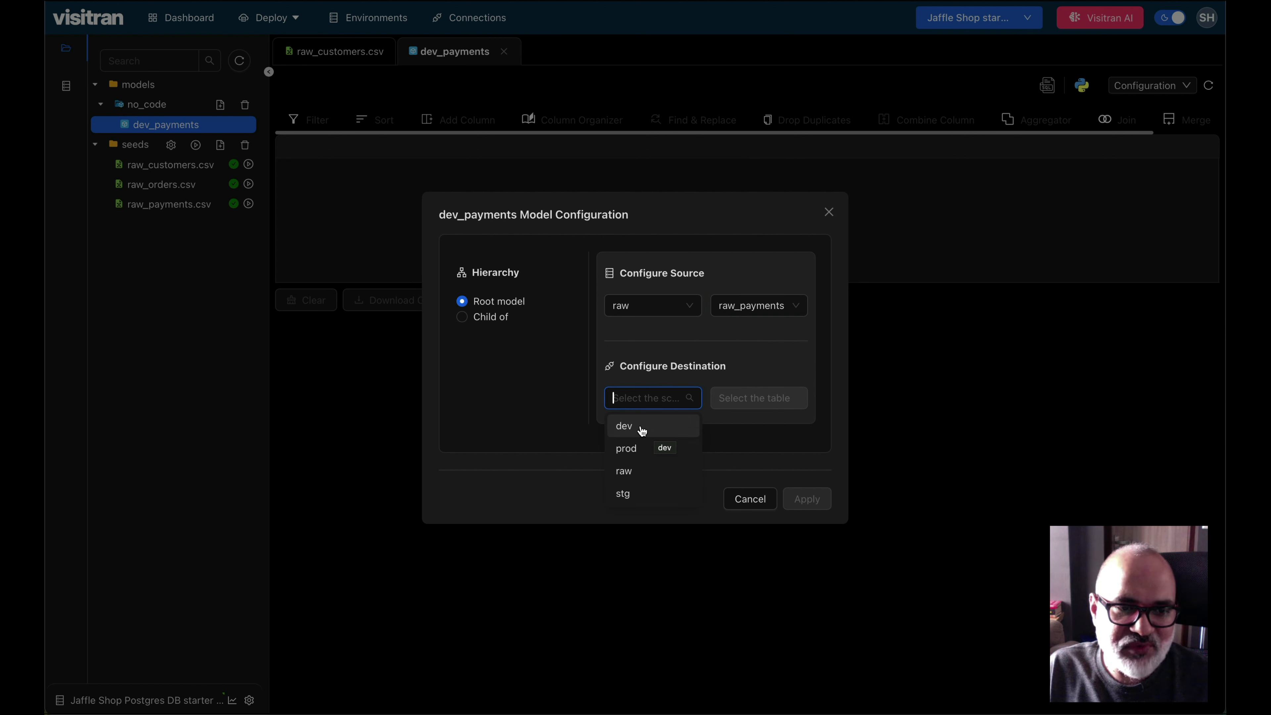
click(647, 428)
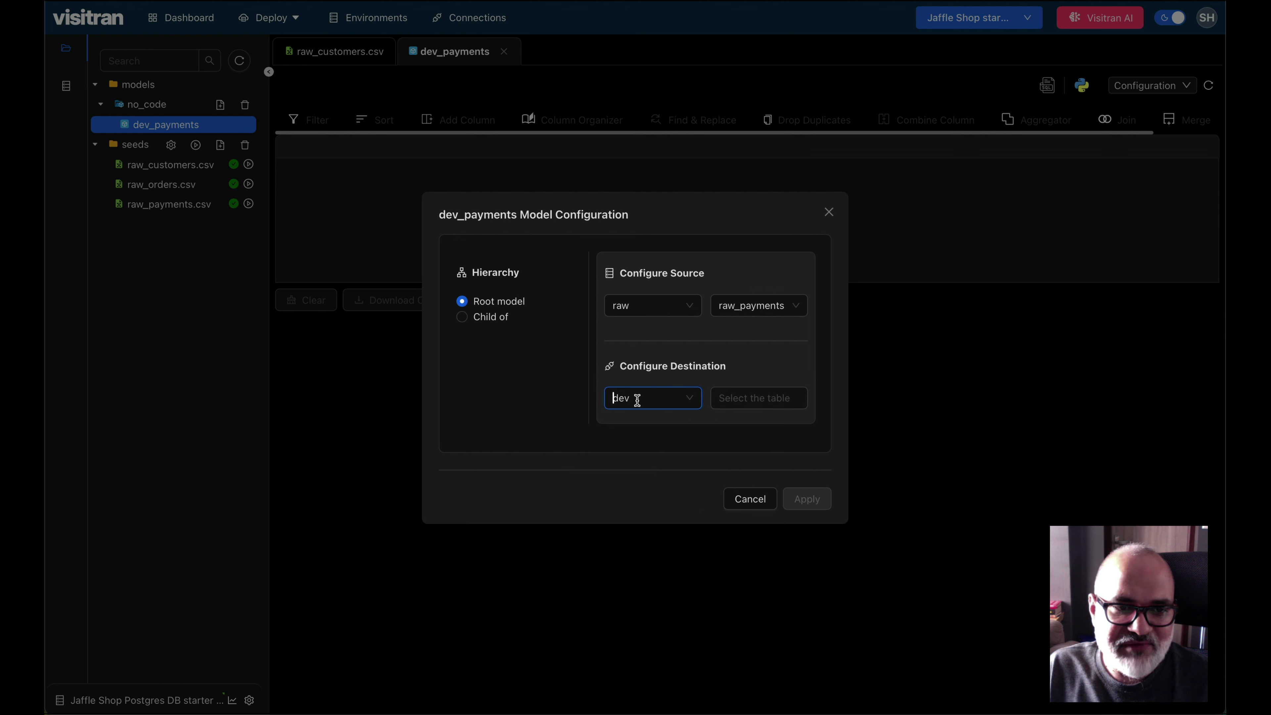
click(756, 404)
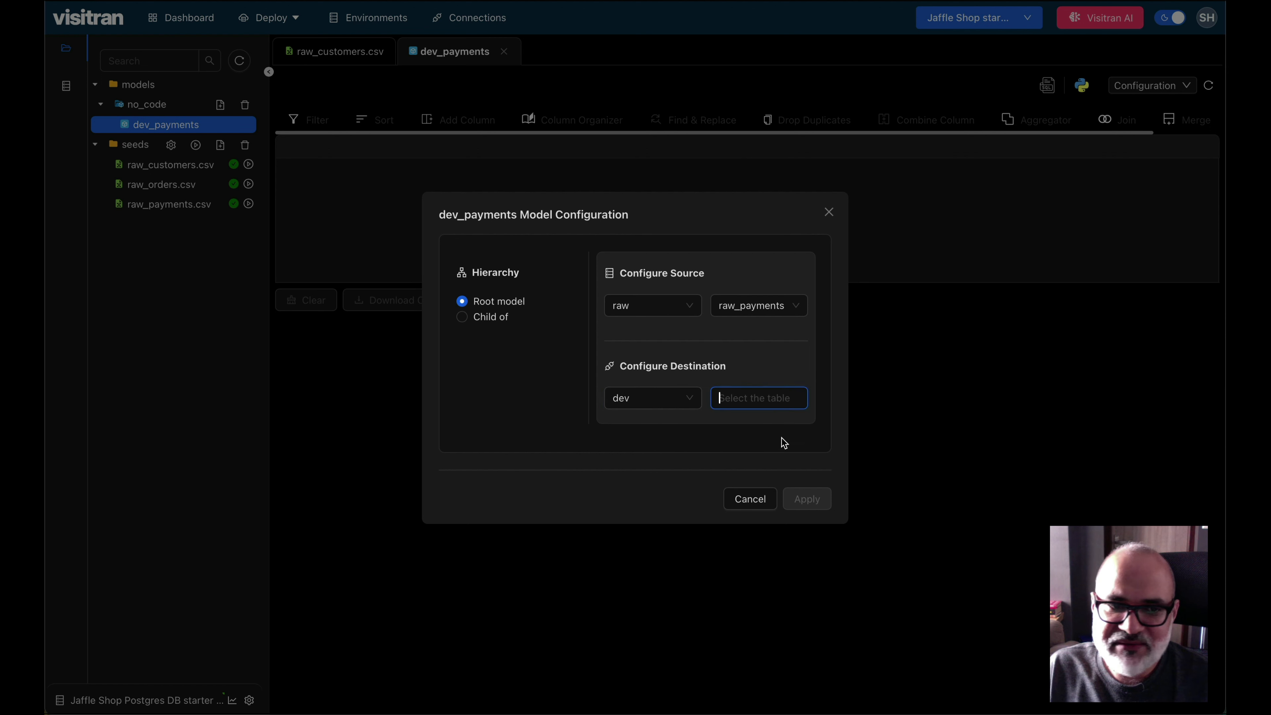
text(dev_pay)
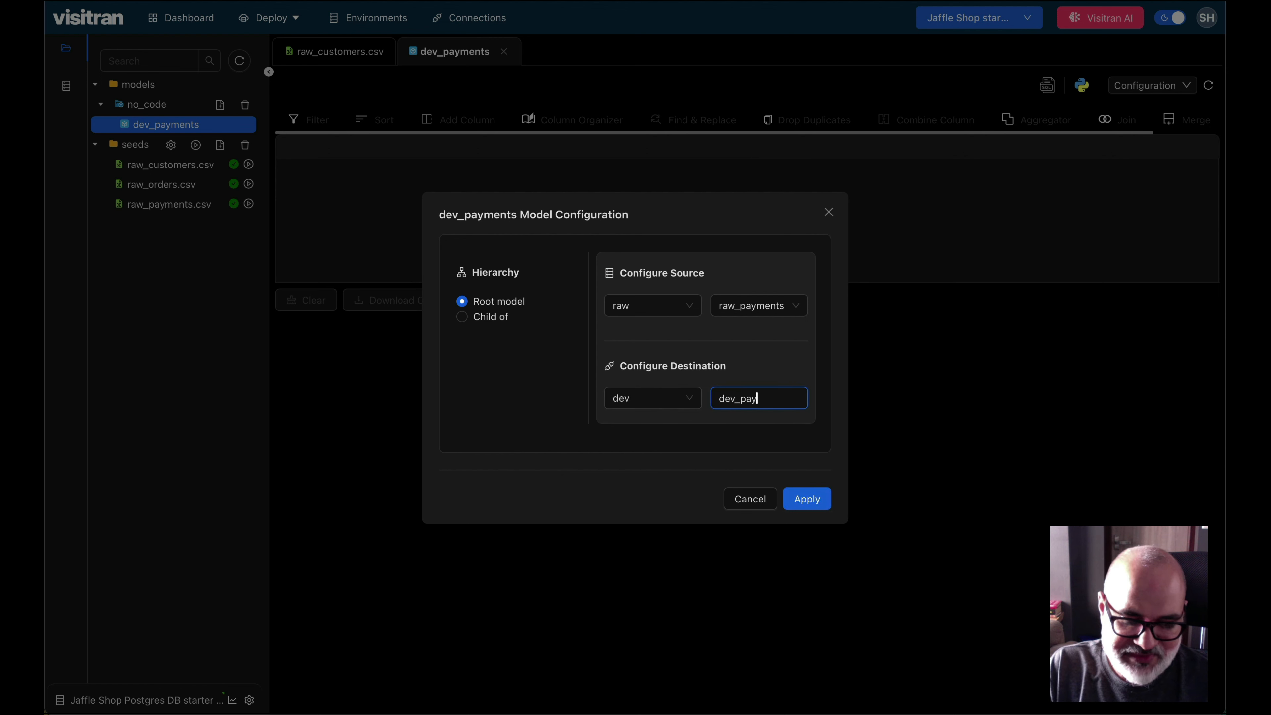
text(ments)
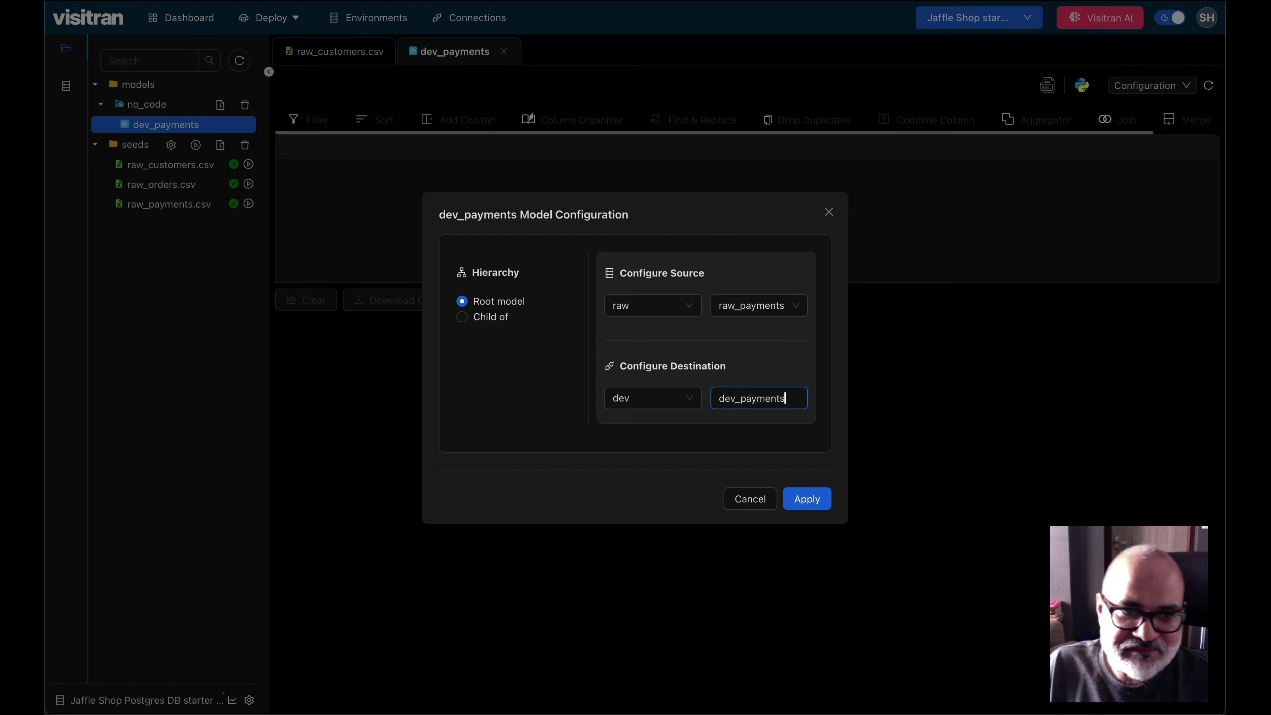
click(812, 499)
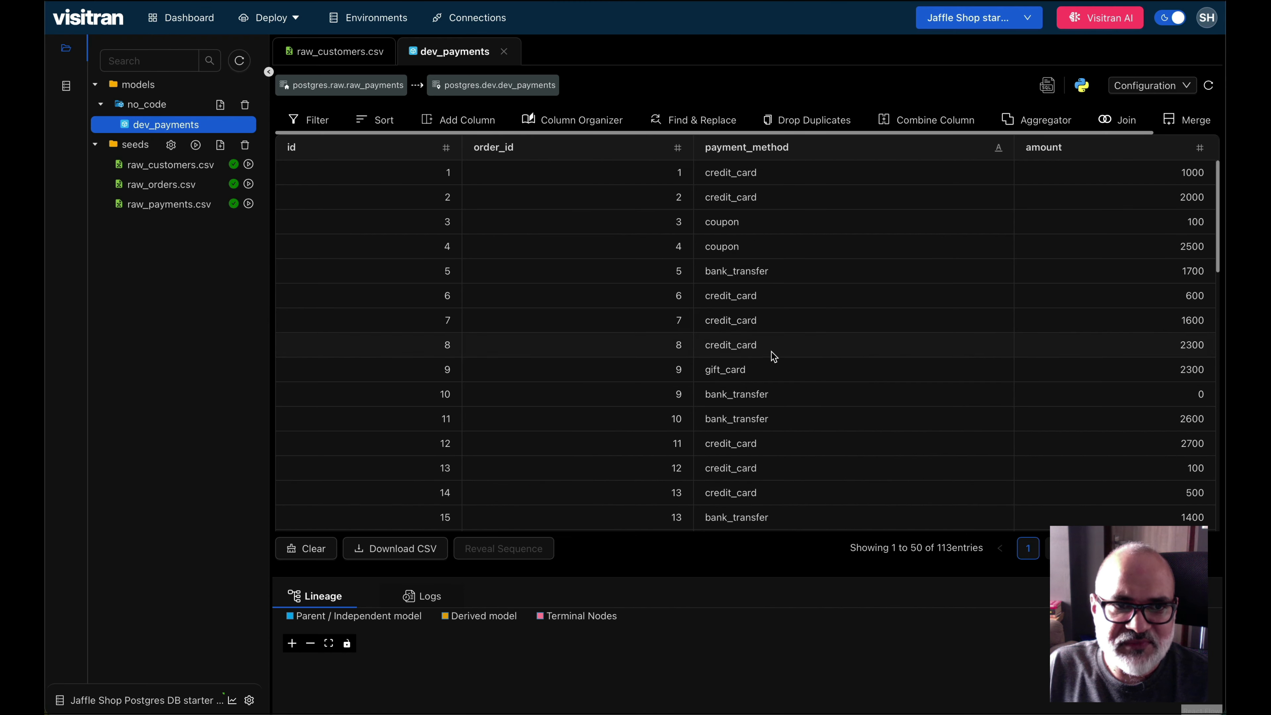
Rename the id column of the payments table to payment_id.
scroll(767, 370, down, 8)
scroll(766, 376, up, 8)
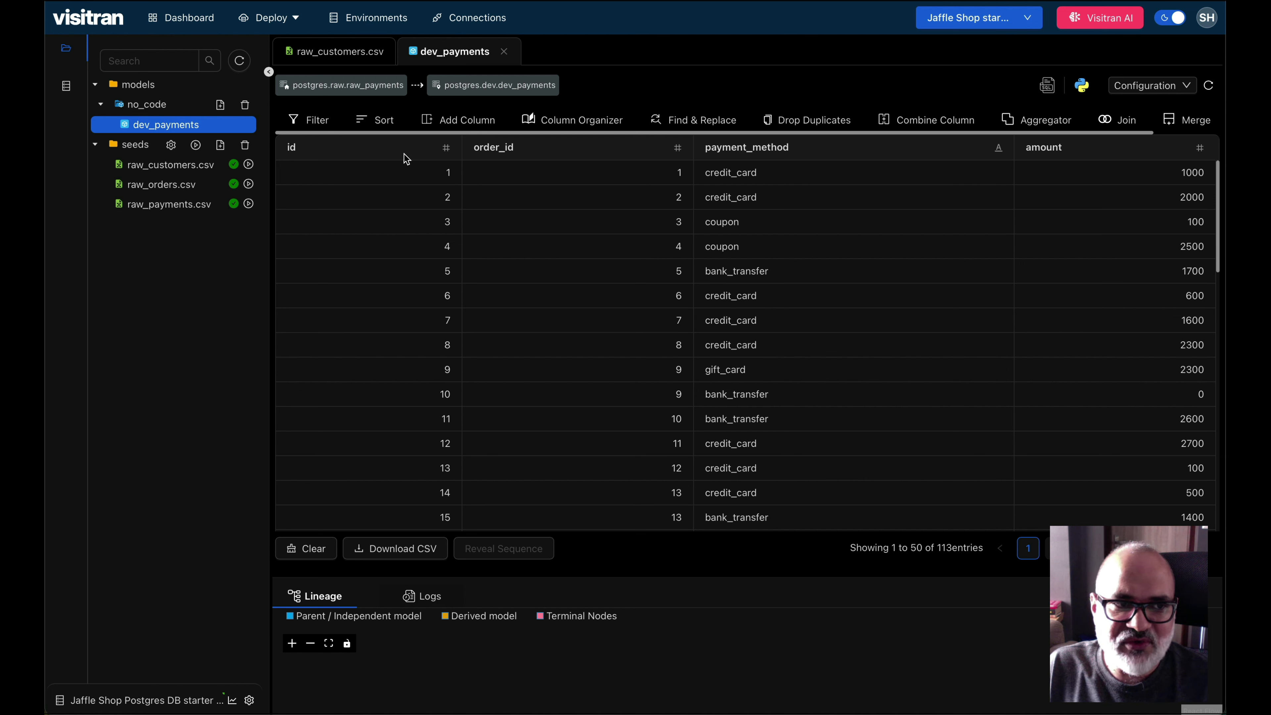
double_click(292, 150)
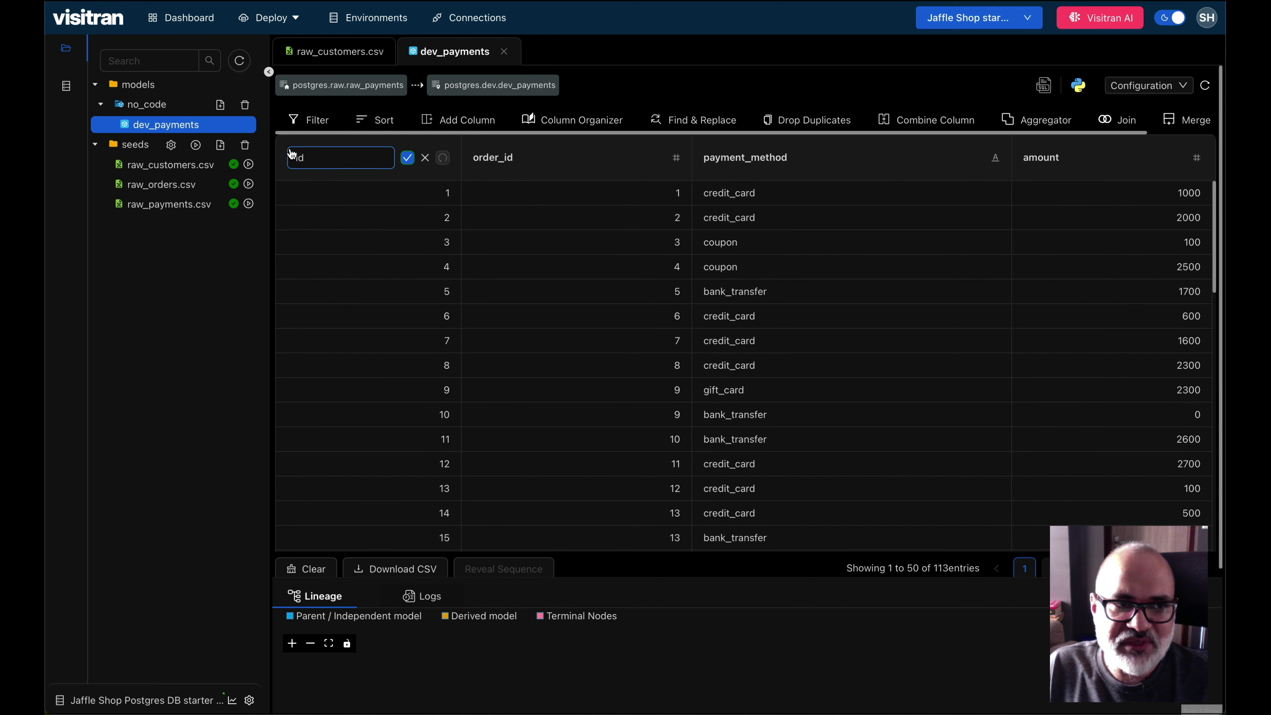
double_click(342, 156)
click(343, 156)
key(Home)
text(payment_)
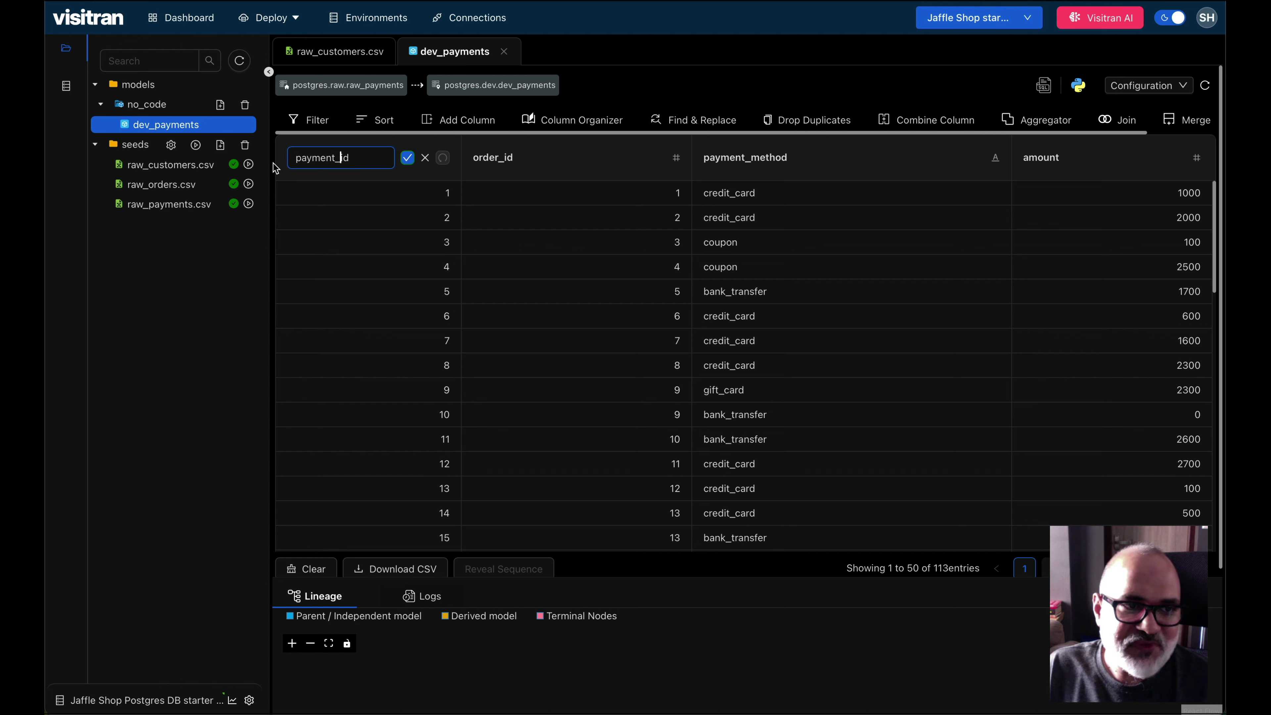
click(407, 157)
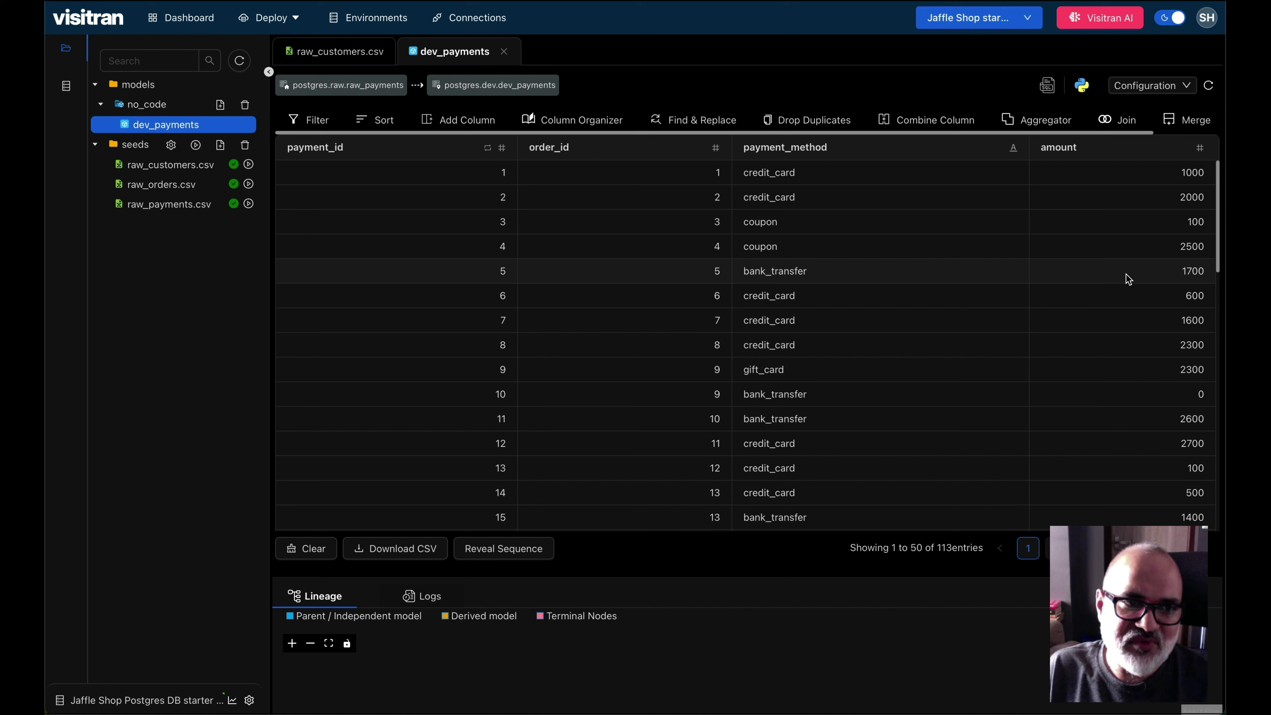
Start adding a new column to the model and name it amount_in_dollars.
click(458, 120)
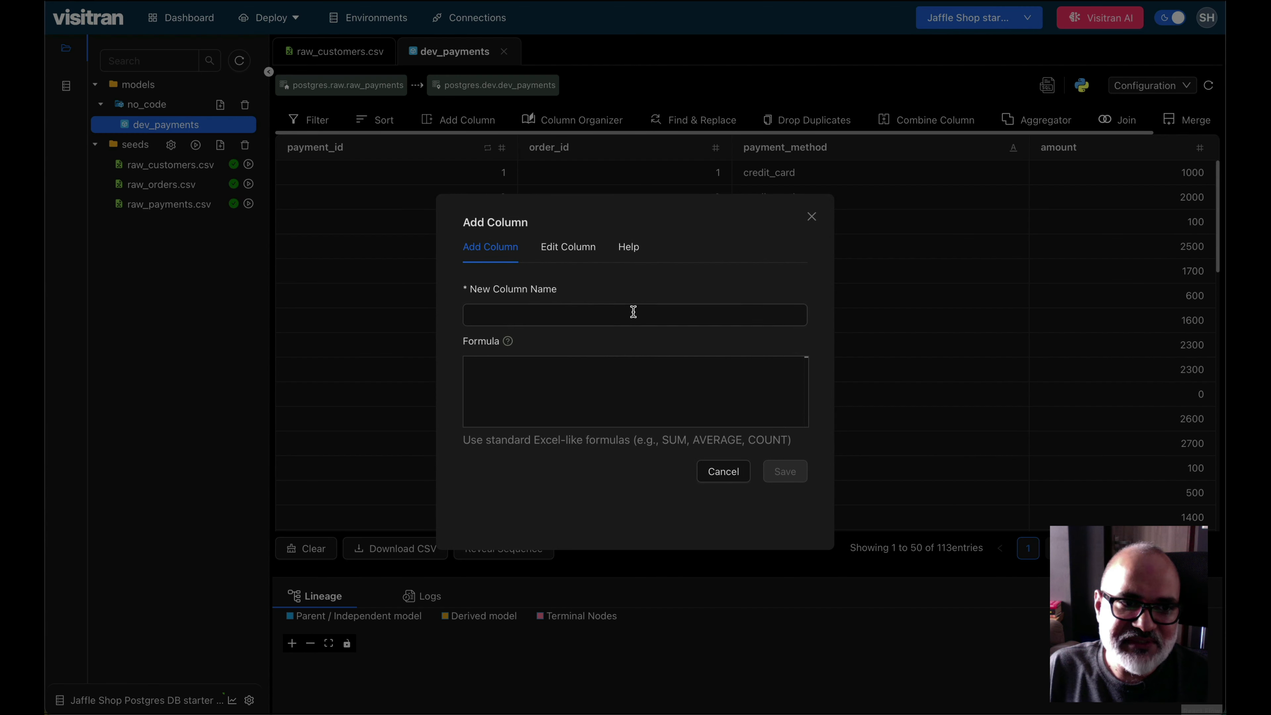
text(amou)
key(BackSpace)
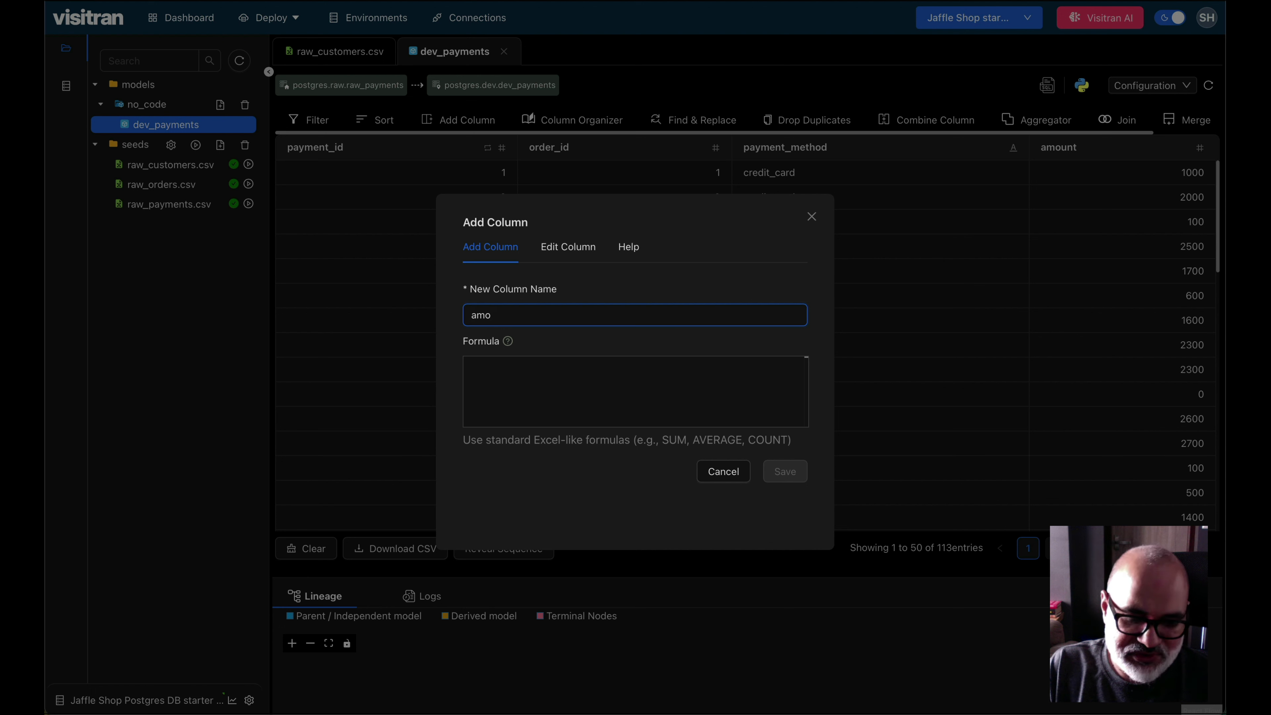
text(unt_in)
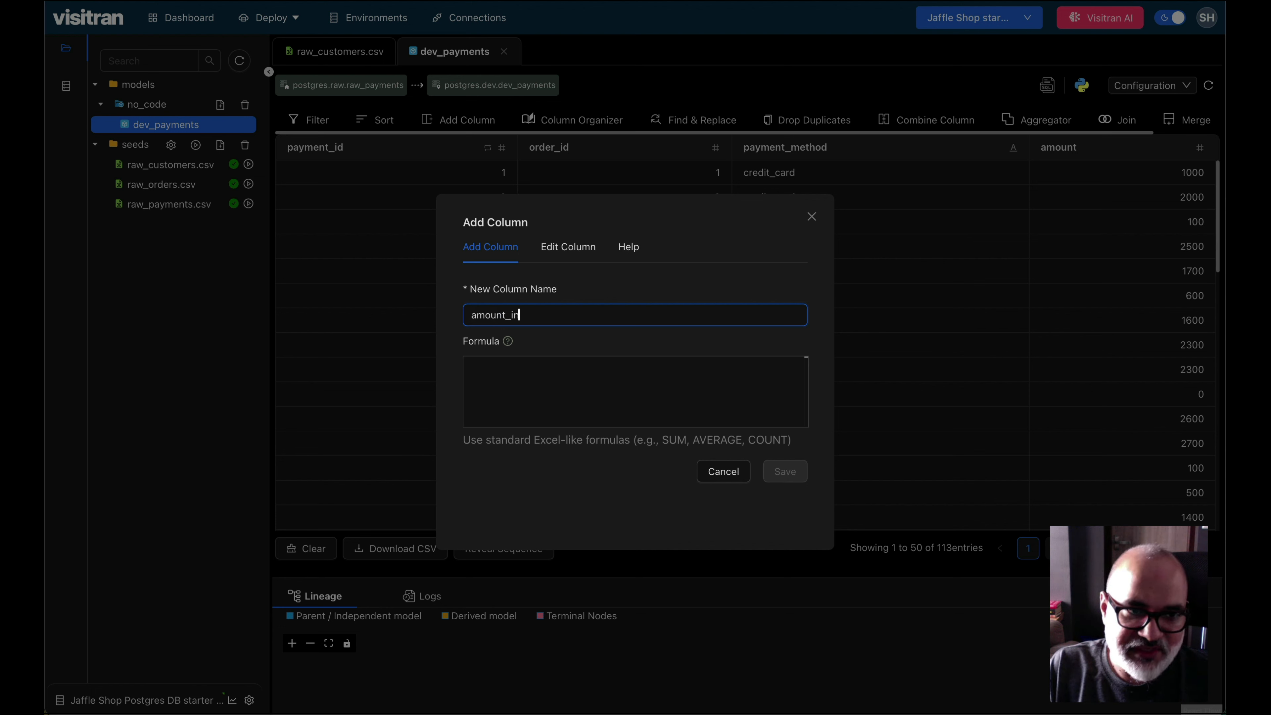
text(_dollars)
Give the new column the formula QUOTIENT(amount, 100) and save it.
click(645, 386)
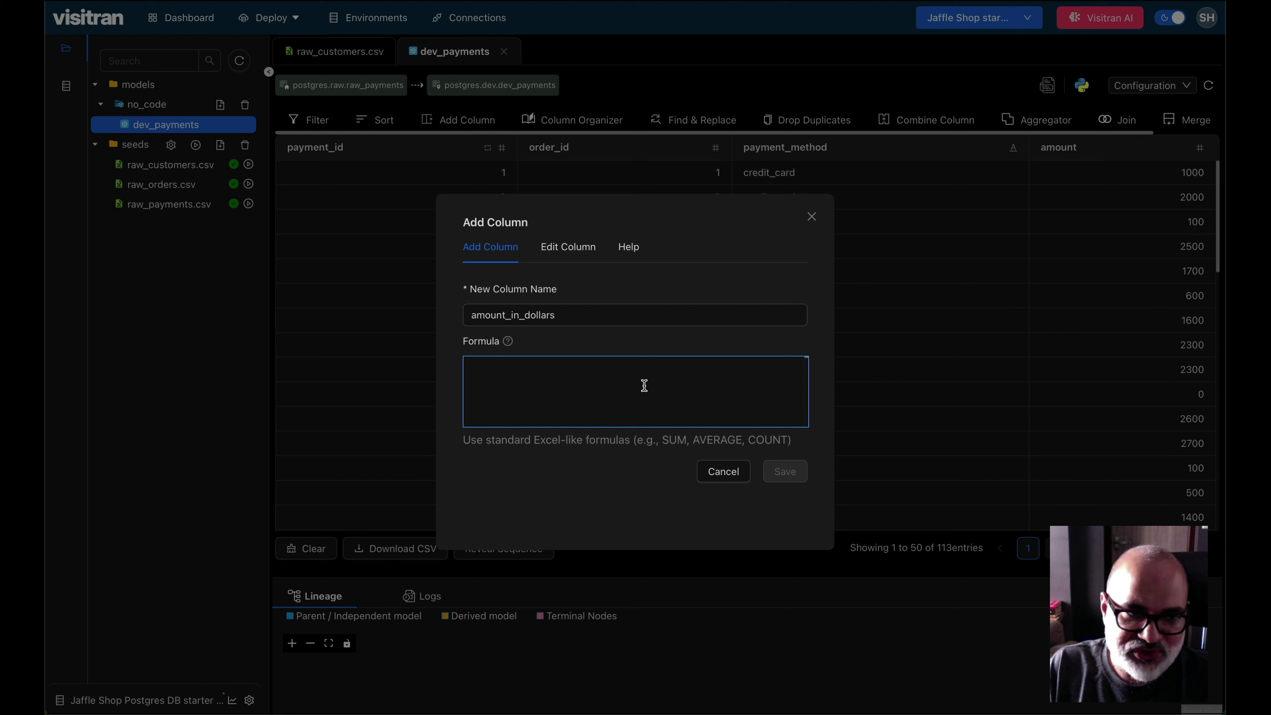
text(QUOTIENT)
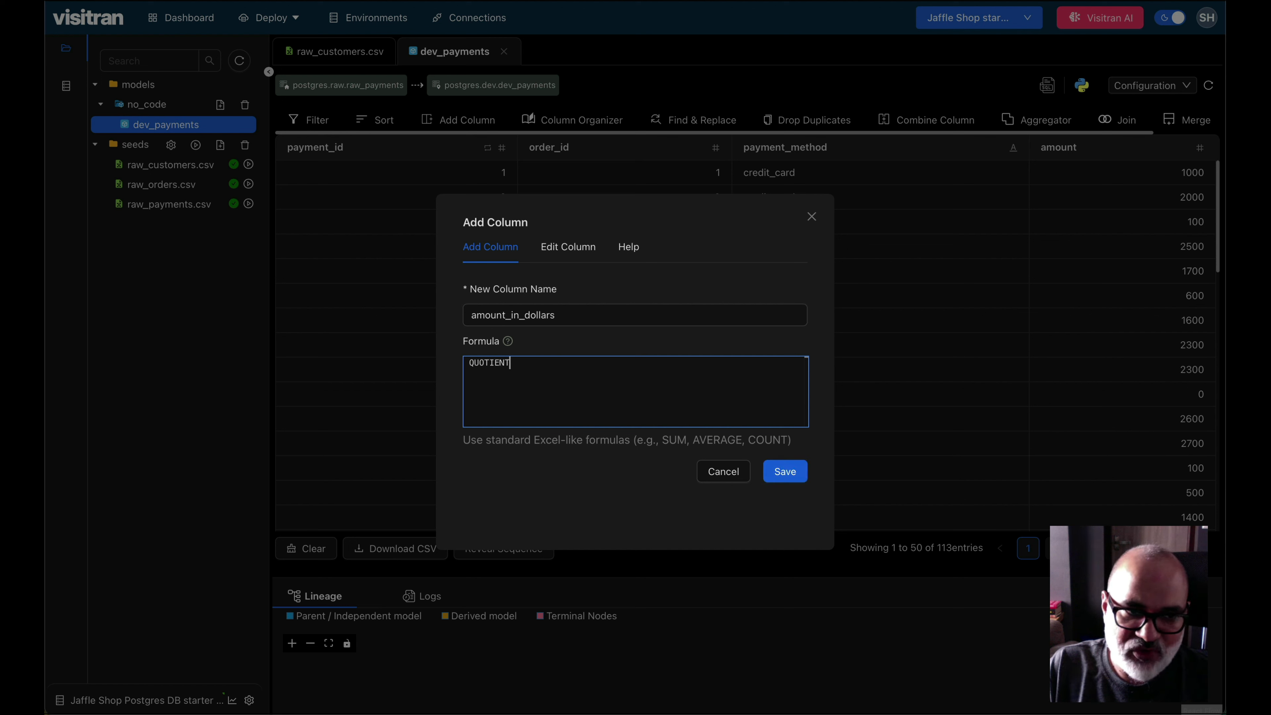
text((amount)
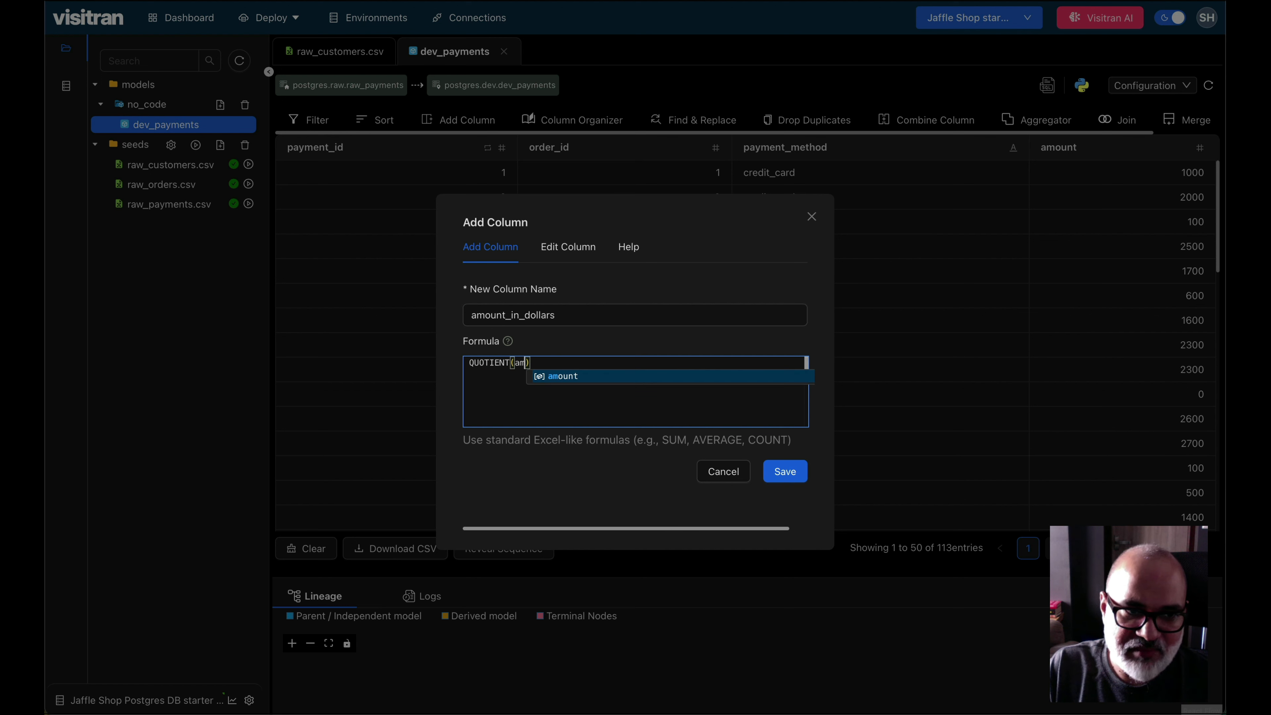
text(, )
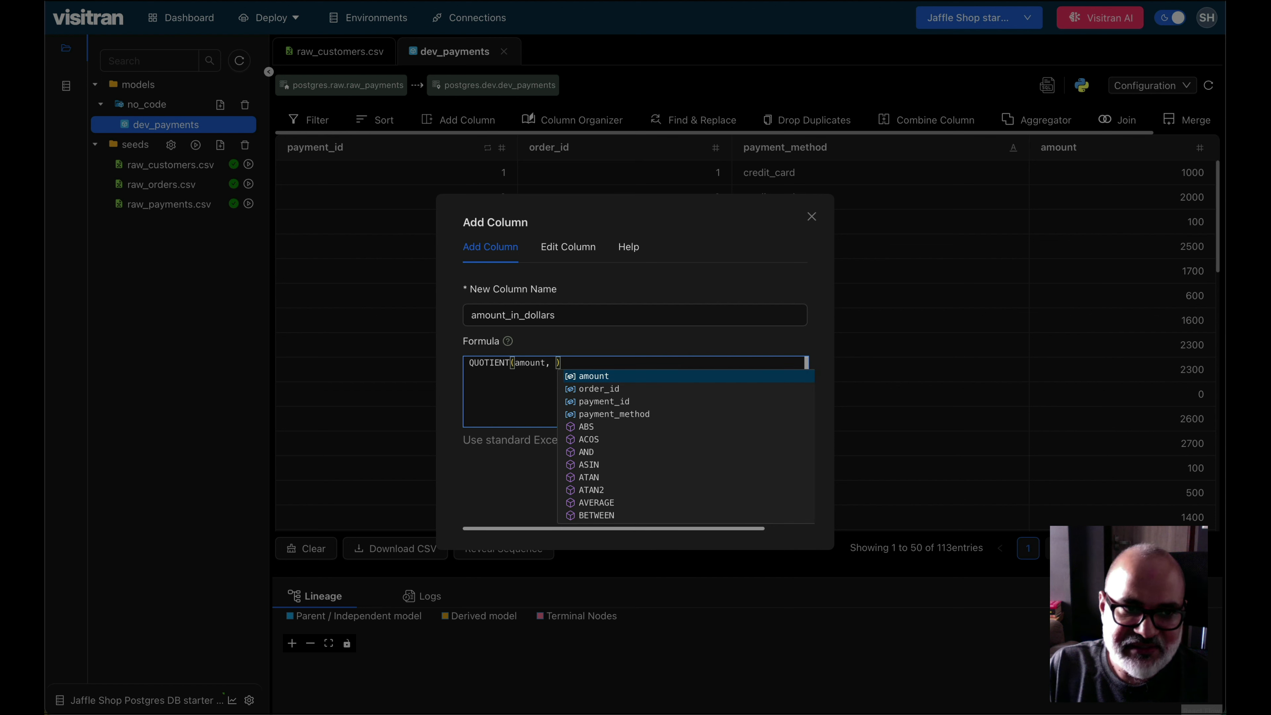
text(100)
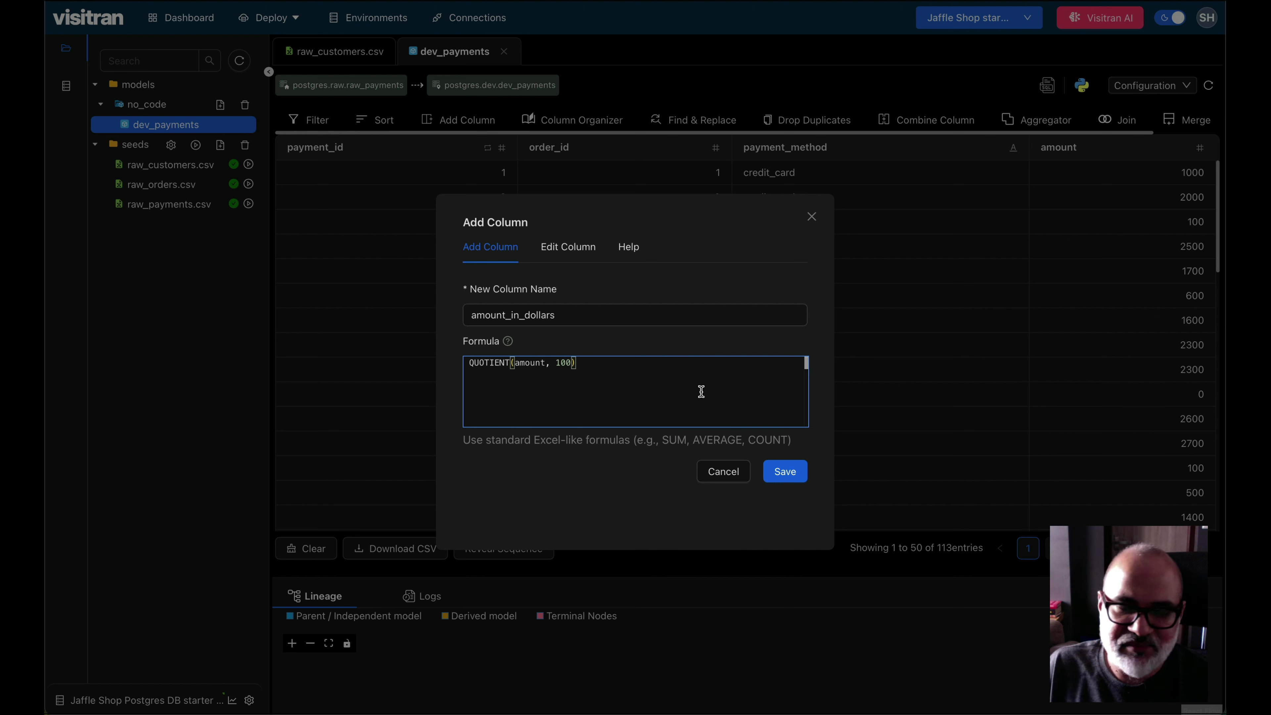
click(783, 473)
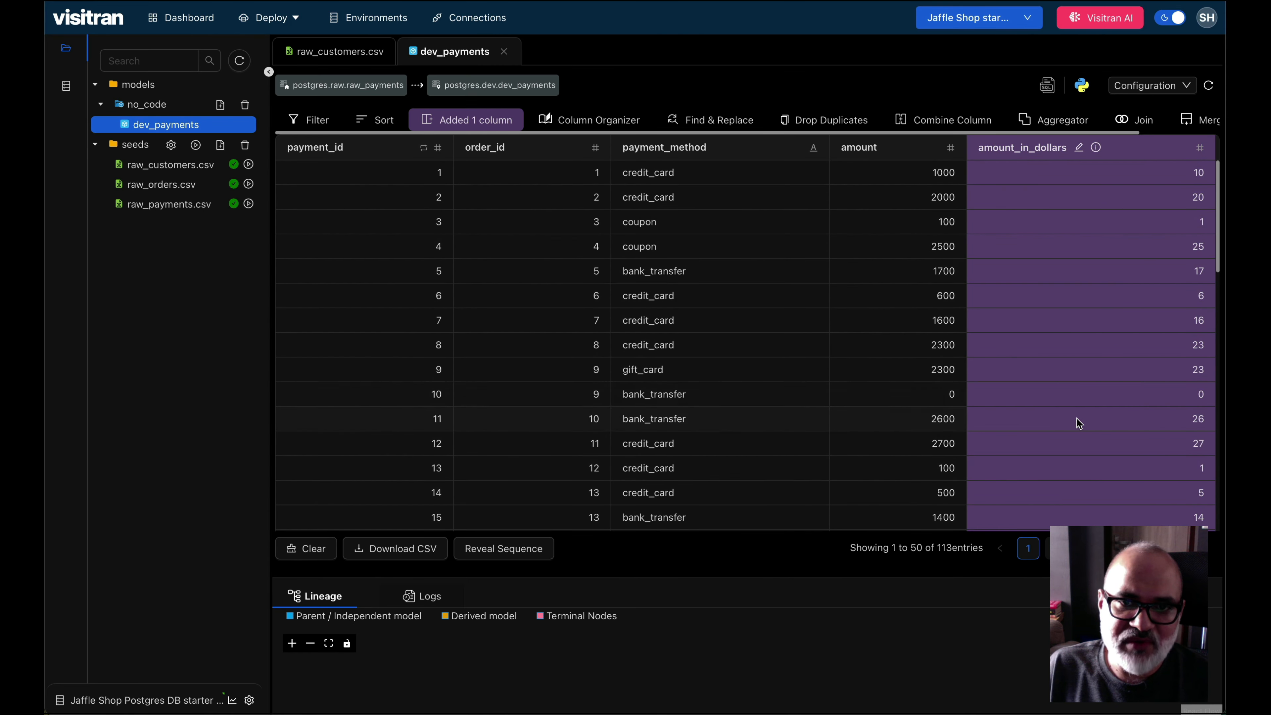
Review the amount_in_dollars column's values, formula and edit settings, and close the settings without editing.
scroll(1077, 418, down, 3)
scroll(1077, 417, up, 3)
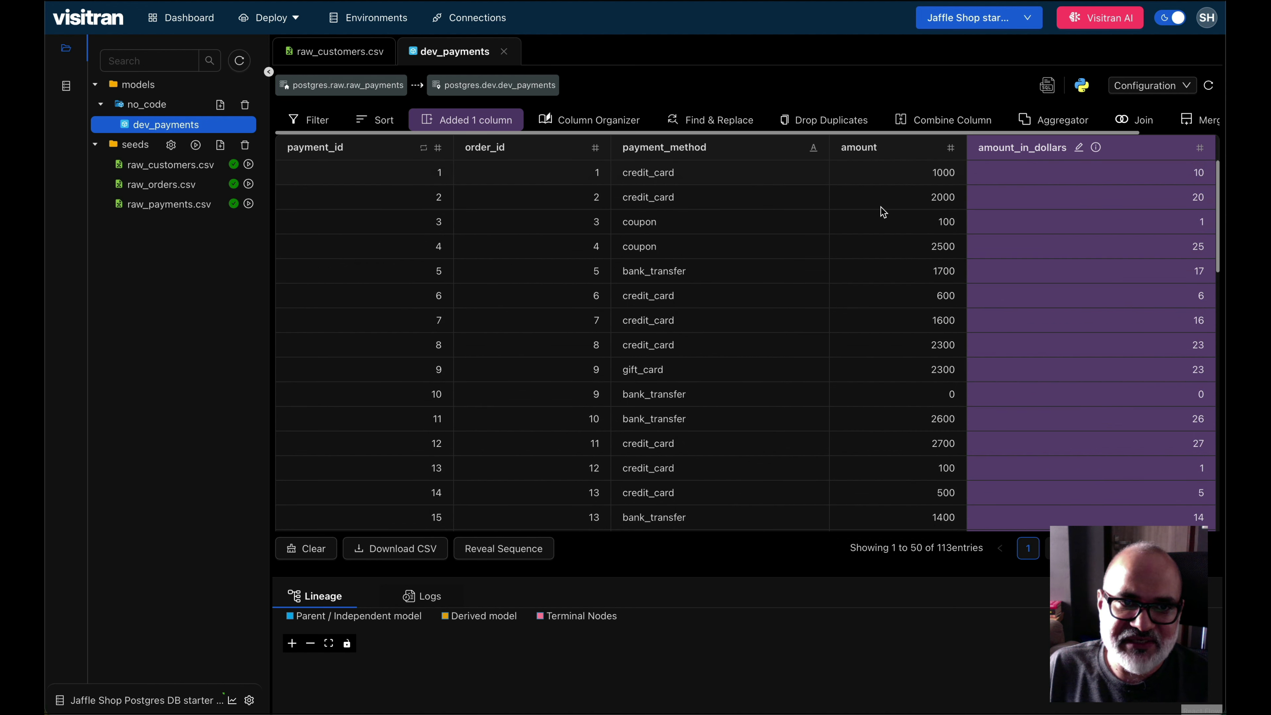
mouse_move(1096, 149)
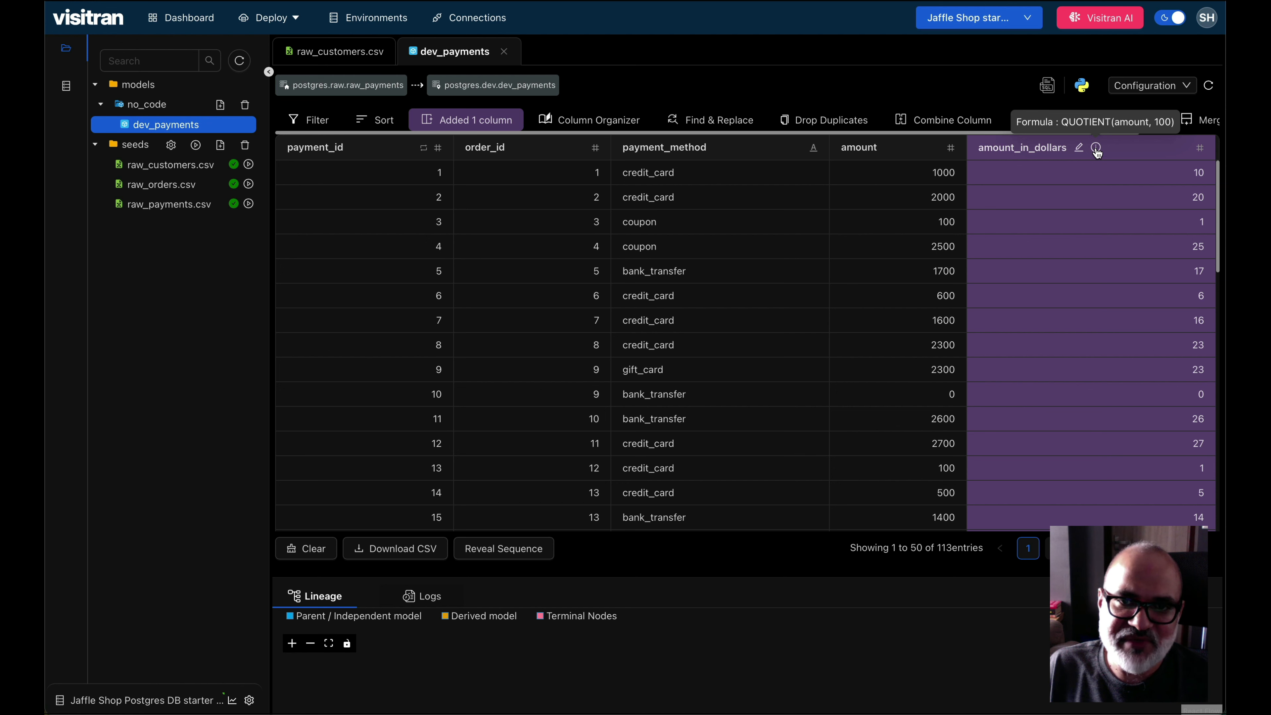
click(1079, 149)
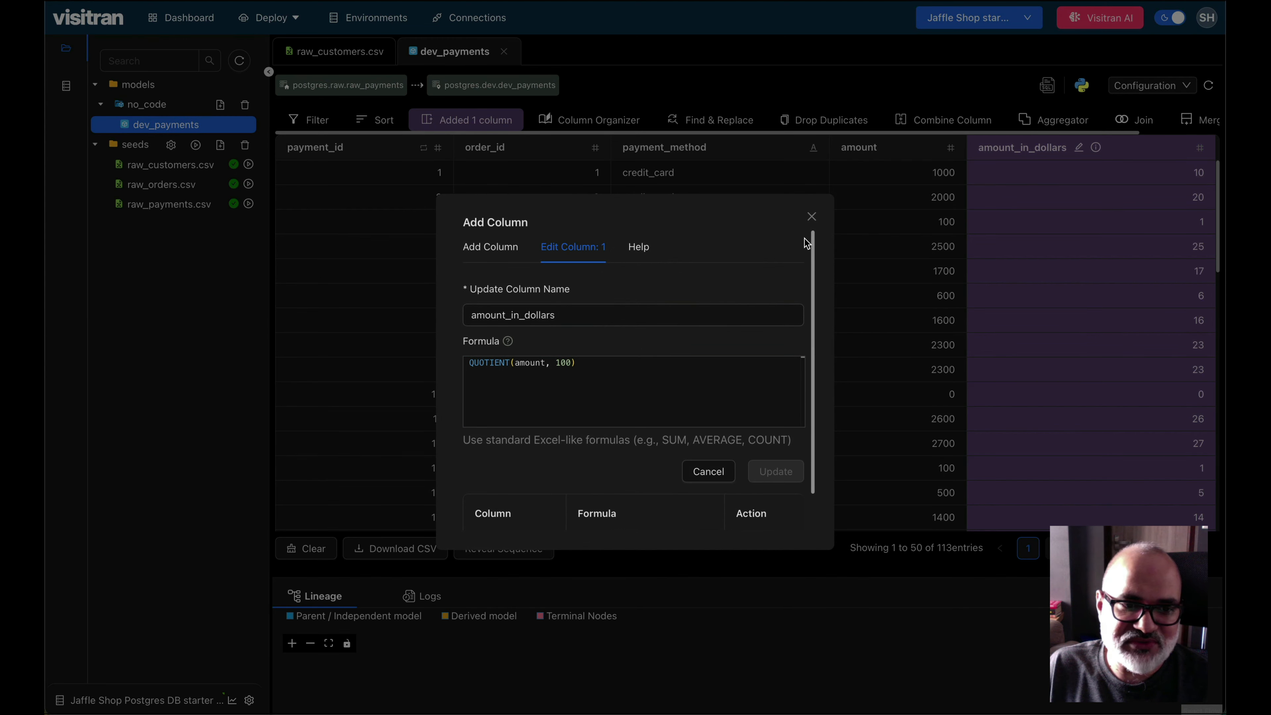
scroll(677, 507, down, 1)
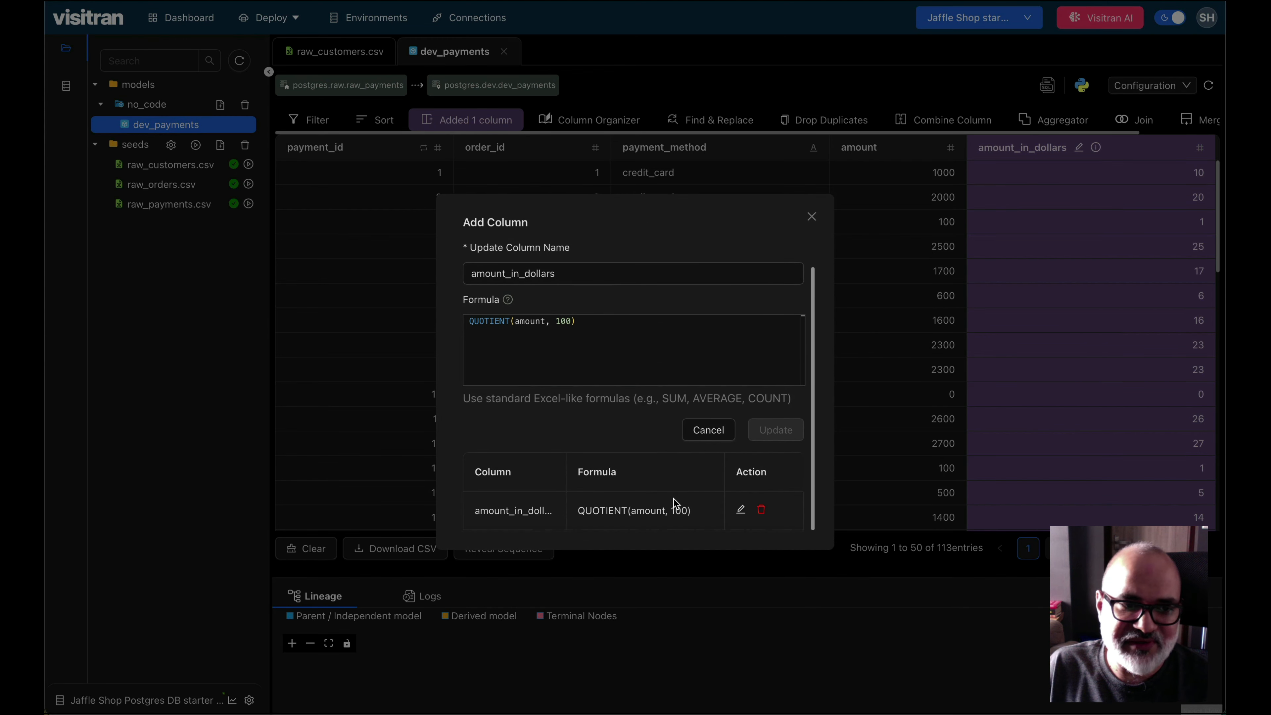
scroll(677, 503, up, 1)
click(812, 216)
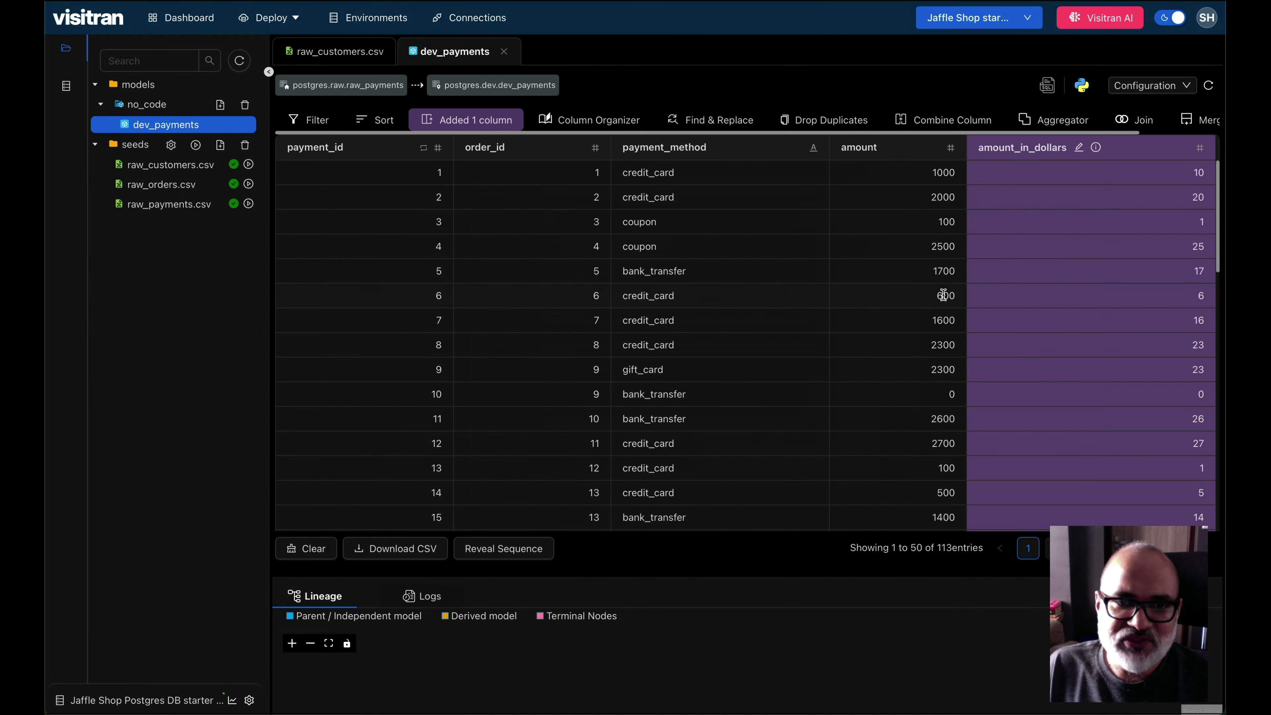
Look through the available transformations and the payment rows with their amount_in_dollars values.
scroll(877, 341, down, 1)
scroll(877, 341, up, 1)
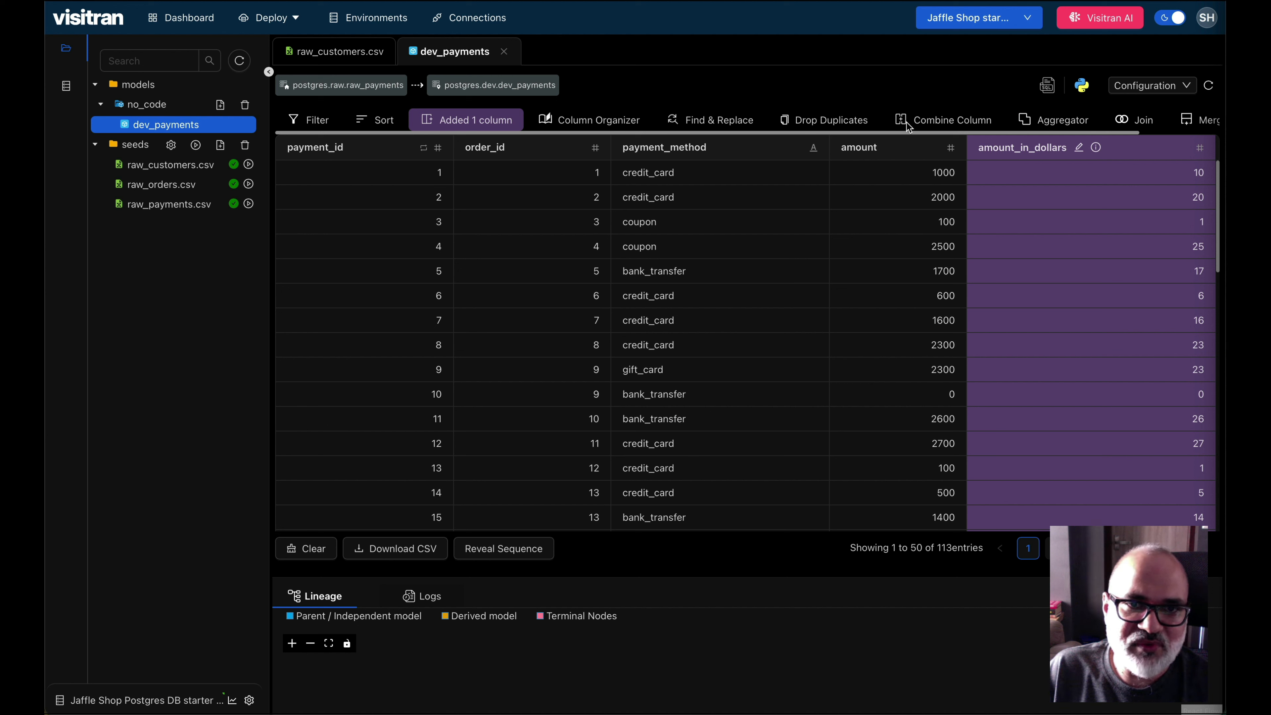
scroll(610, 122, right, 3)
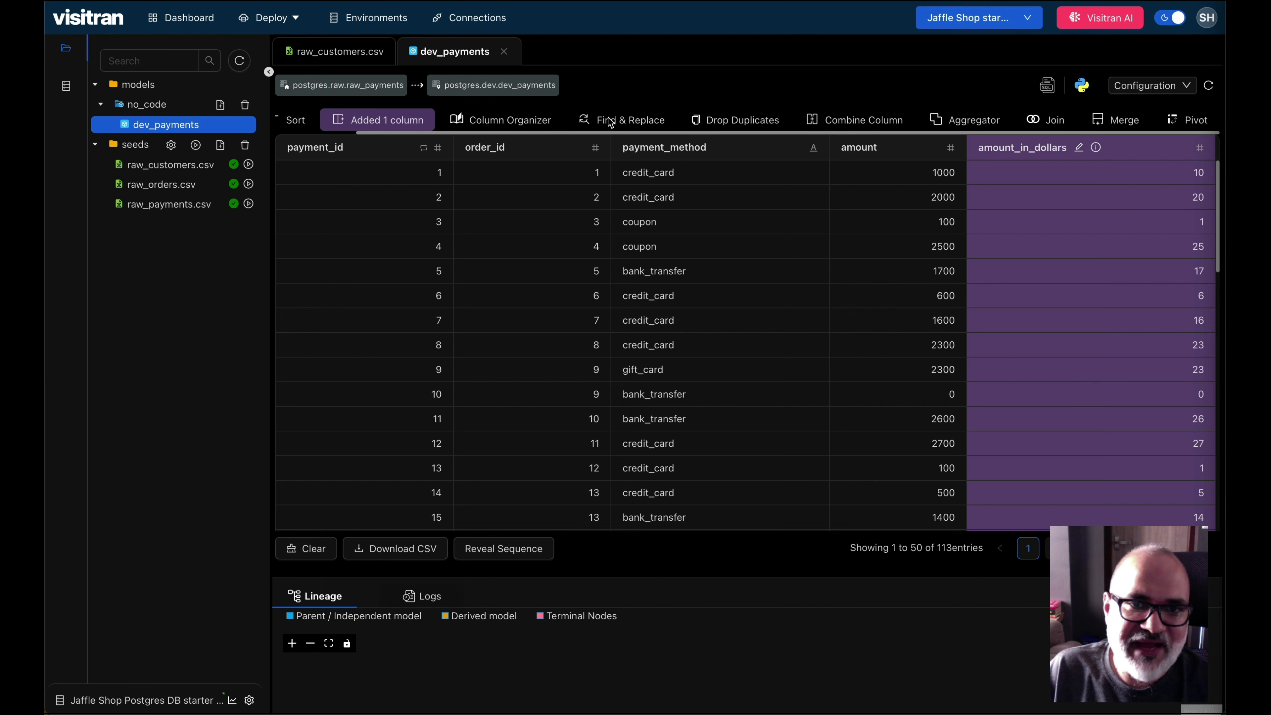
scroll(610, 122, left, 2)
scroll(610, 121, right, 3)
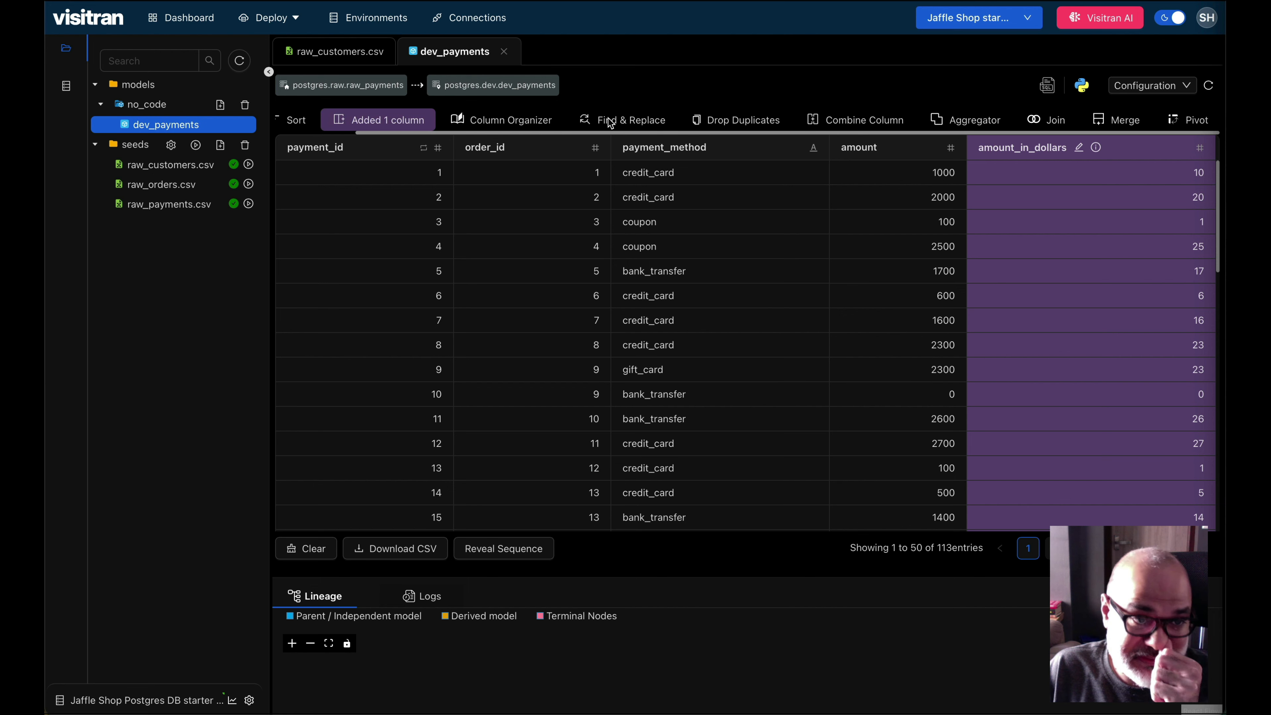
scroll(610, 122, left, 2)
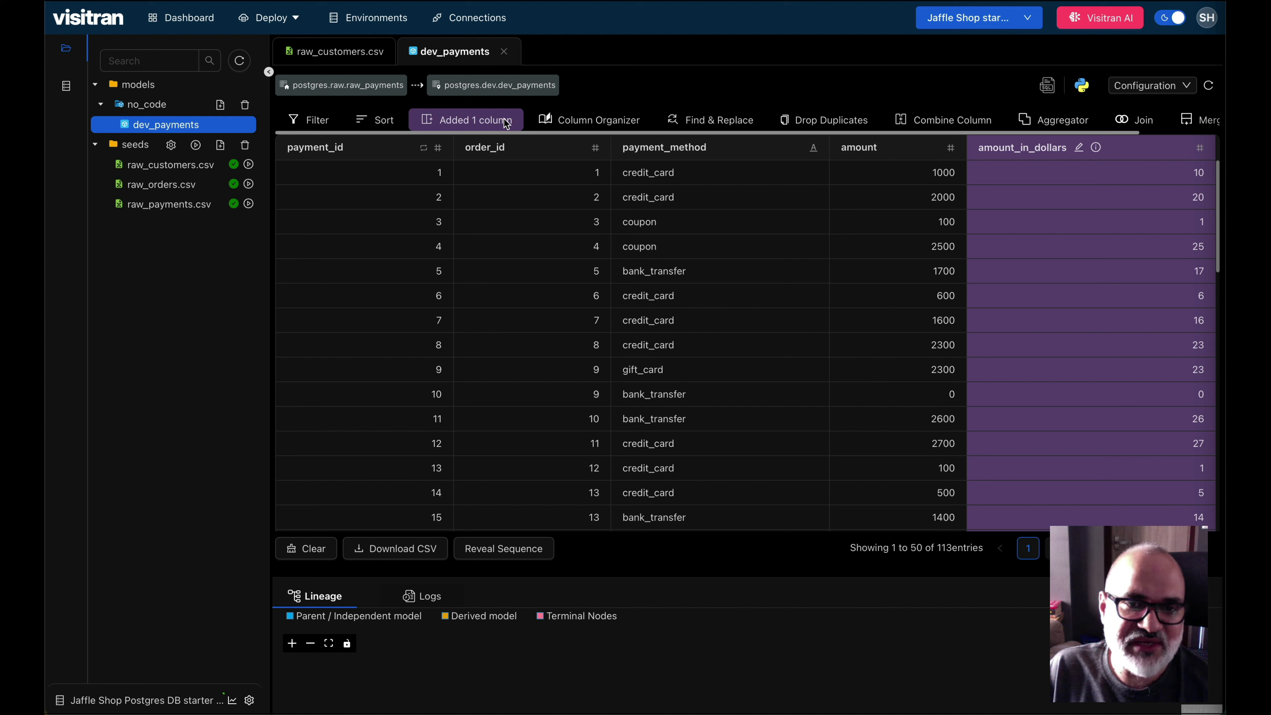
scroll(1025, 175, down, 6)
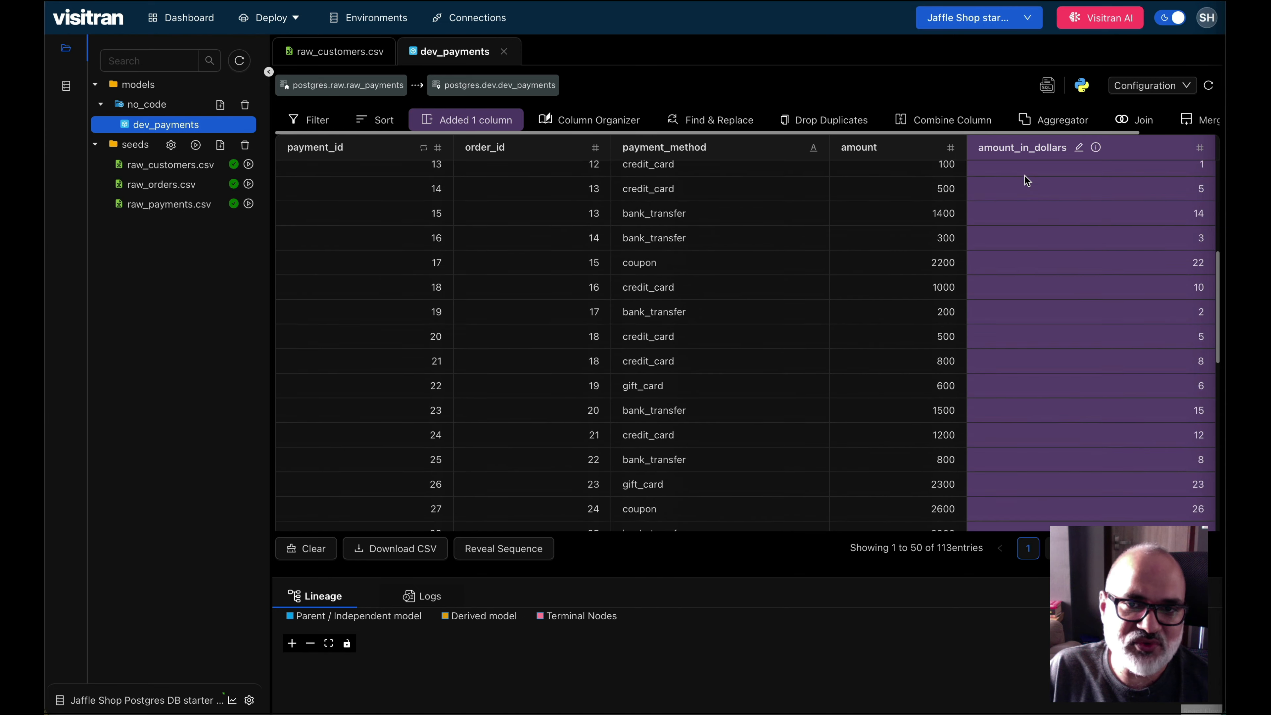
scroll(1025, 181, up, 6)
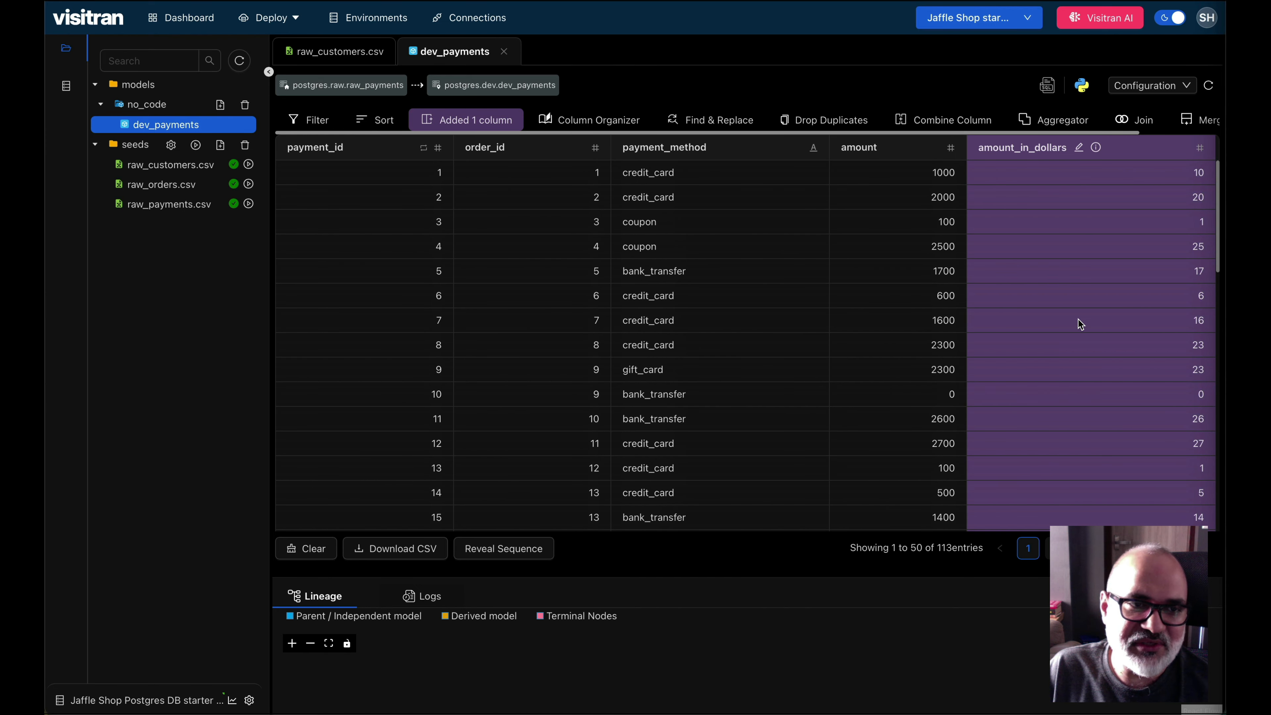